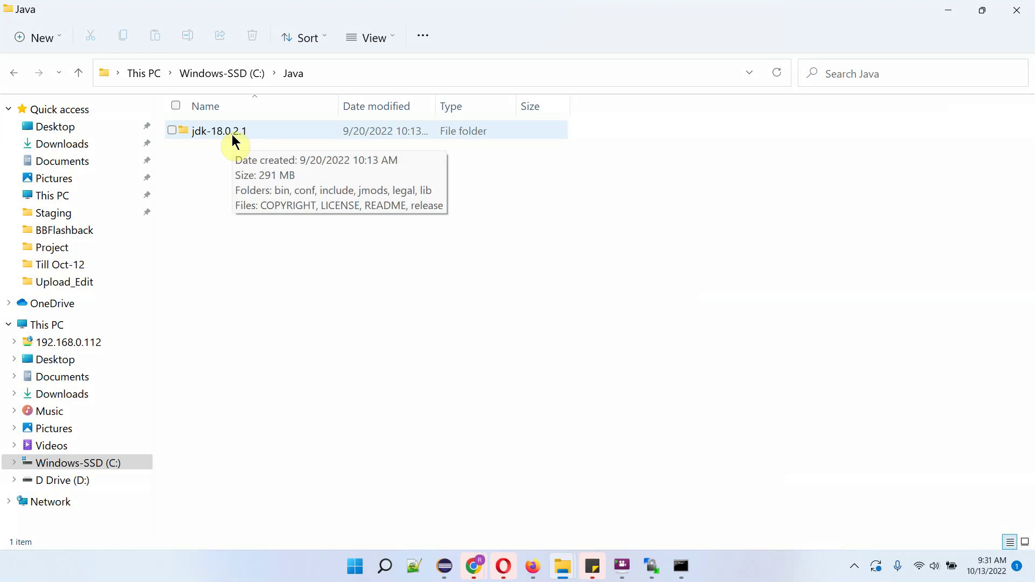
text(java )
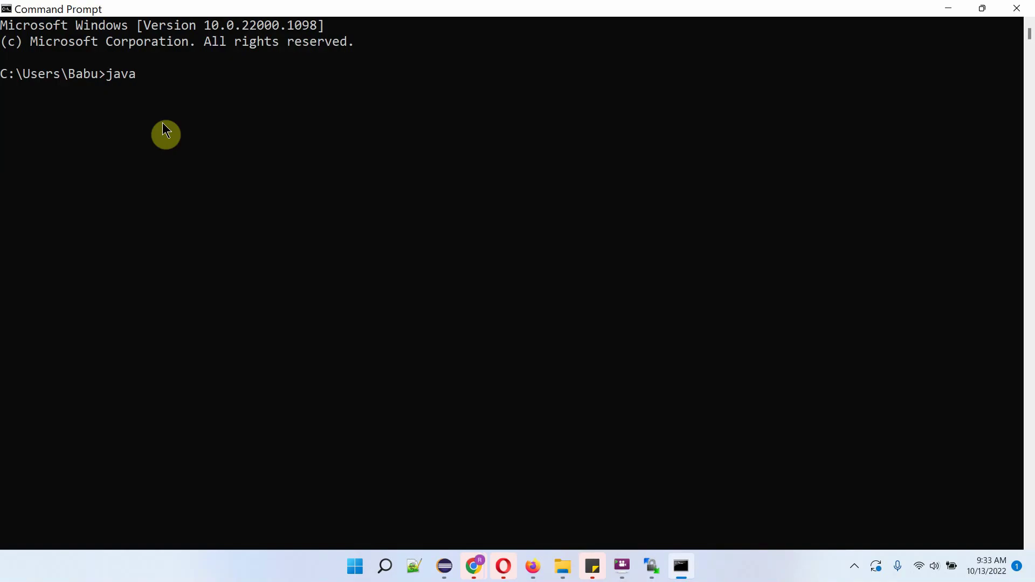
text(-version)
- Run java -version, which reports Java 18.0.2.1 installed
key(Return)
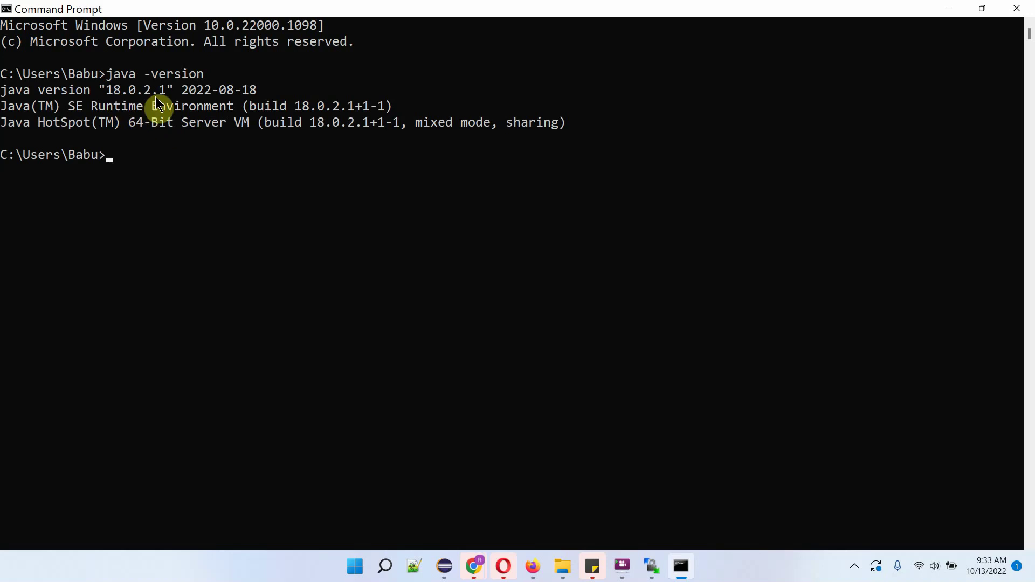
- Search the Start menu for 'con' and launch Control Panel from the results
click(355, 566)
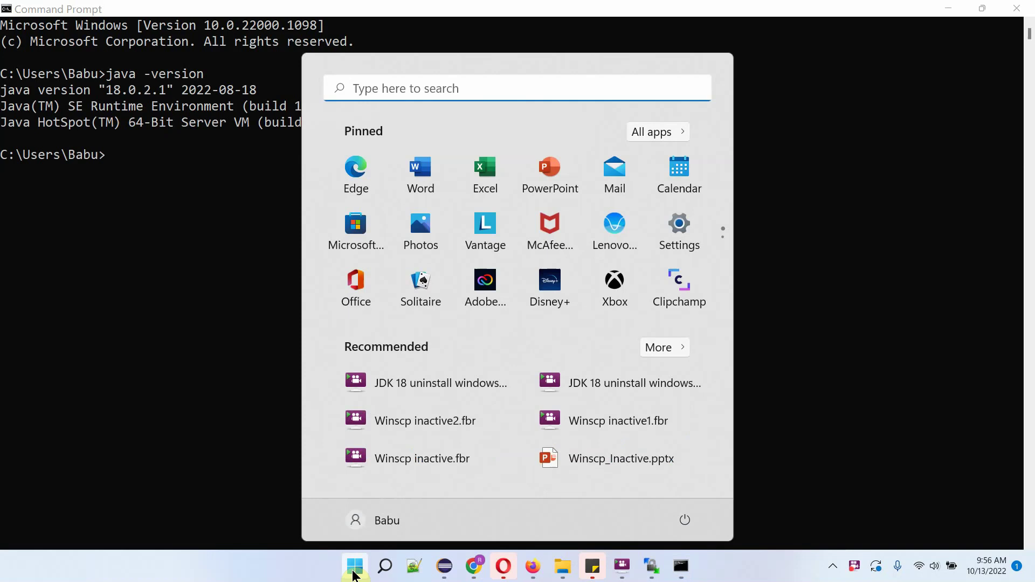
click(432, 86)
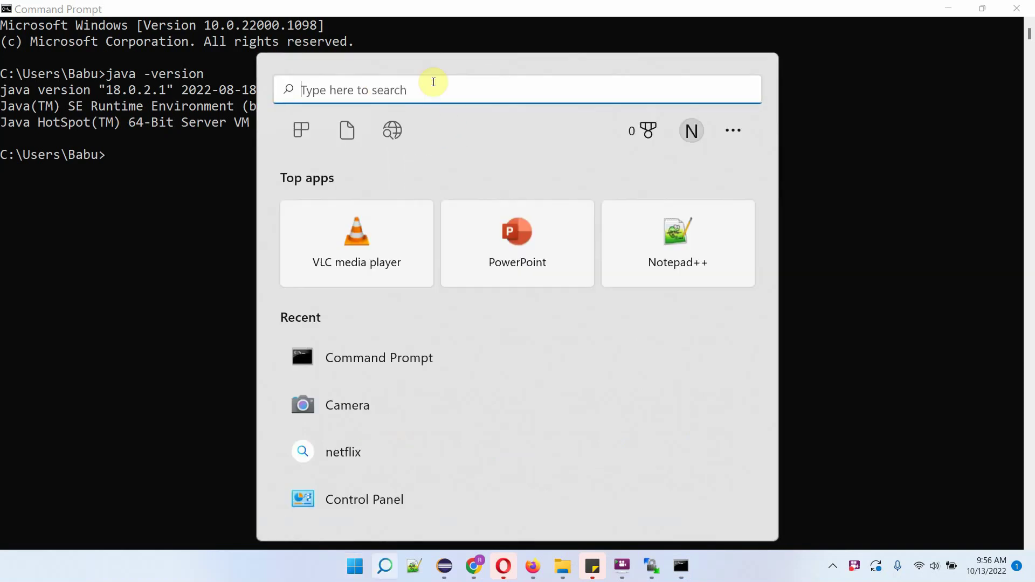
text(con)
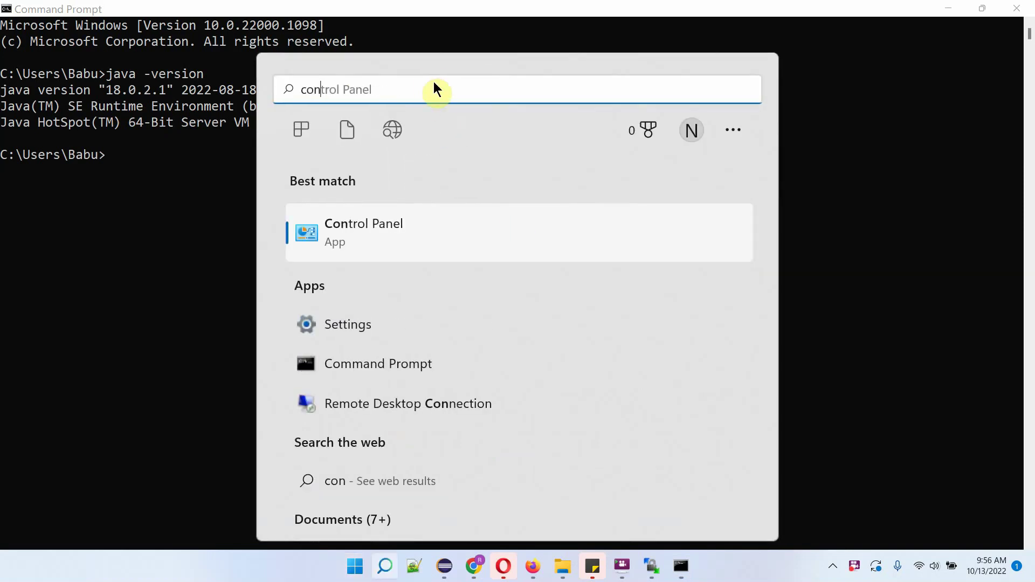
click(391, 231)
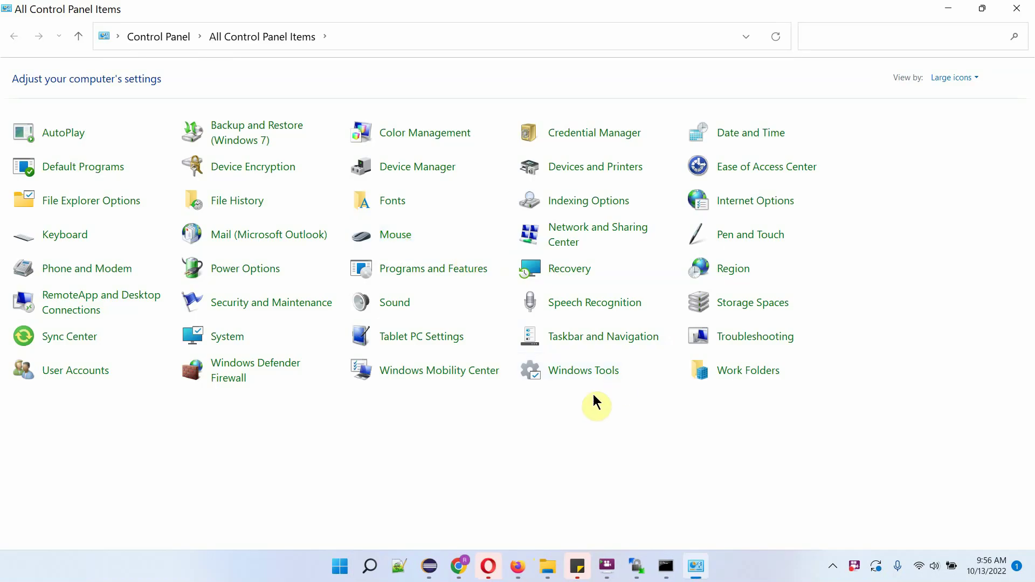
- In Programs and Features, select Java SE Development Kit 18.0.2.1 (64-bit) and show its actions
click(444, 271)
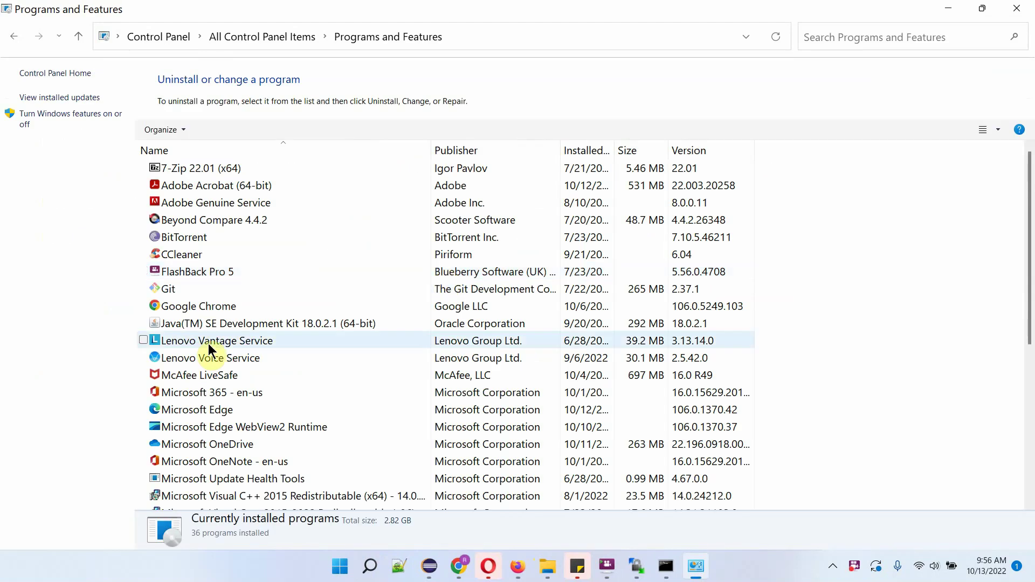
click(253, 323)
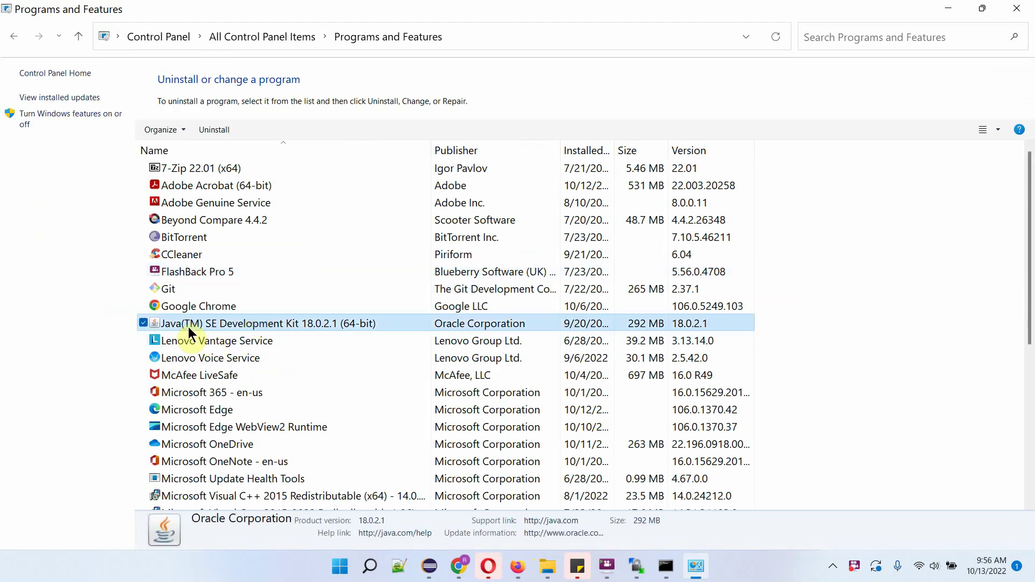
right_click(316, 326)
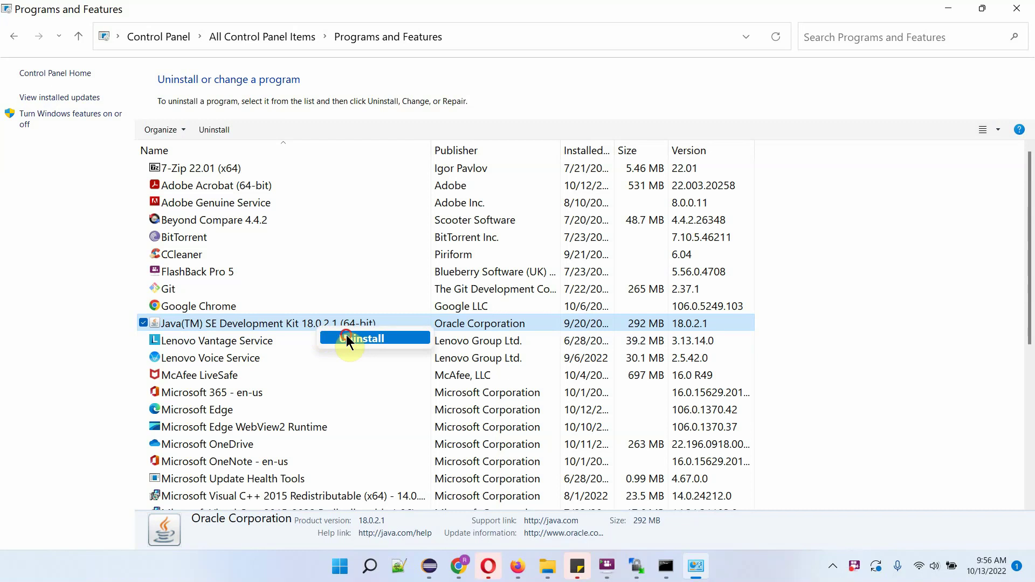
- Uninstall the Java development kit and confirm, removing it from the installed-programs list
click(346, 336)
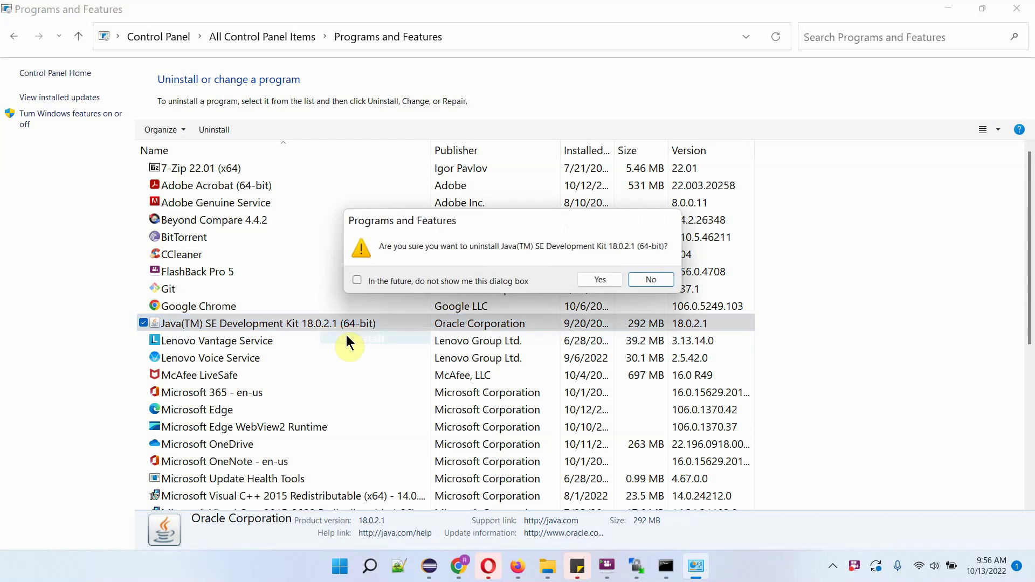
click(598, 279)
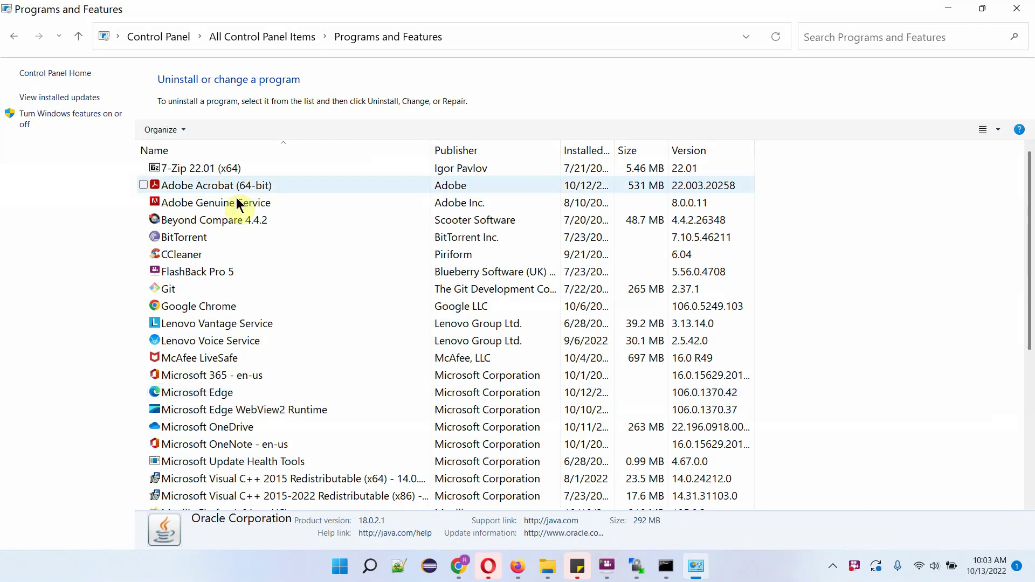
mouse_move(547, 566)
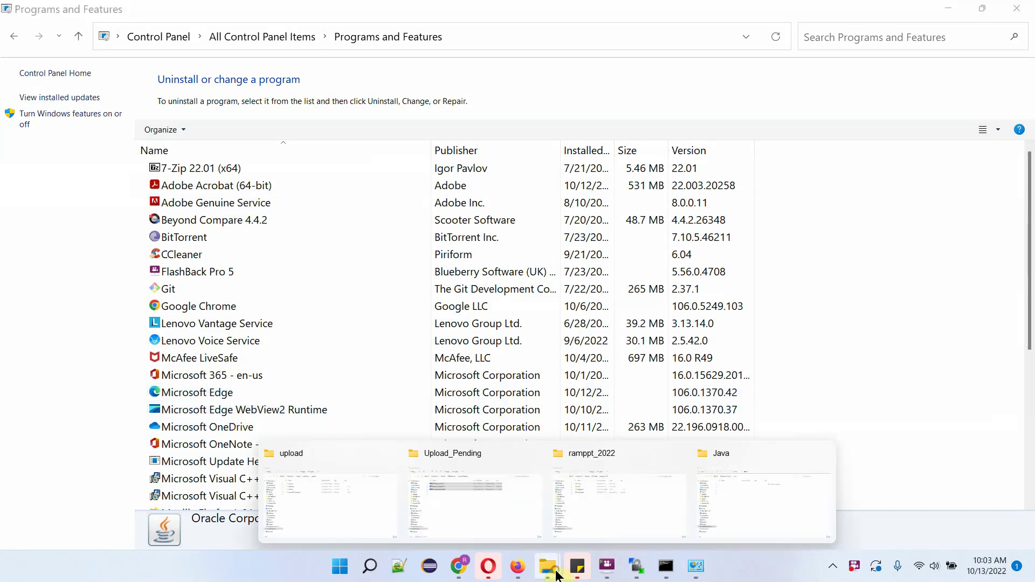
- Switch to the File Explorer window showing the now-empty C:\Java folder
click(740, 513)
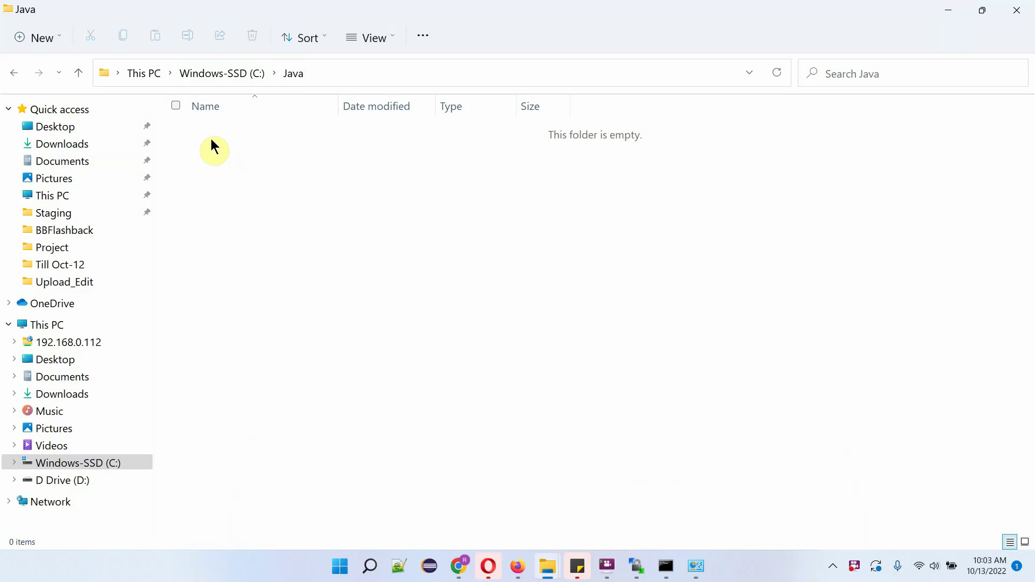
- Rerun java -version in Command Prompt; it now returns 'java' is not recognized
click(666, 566)
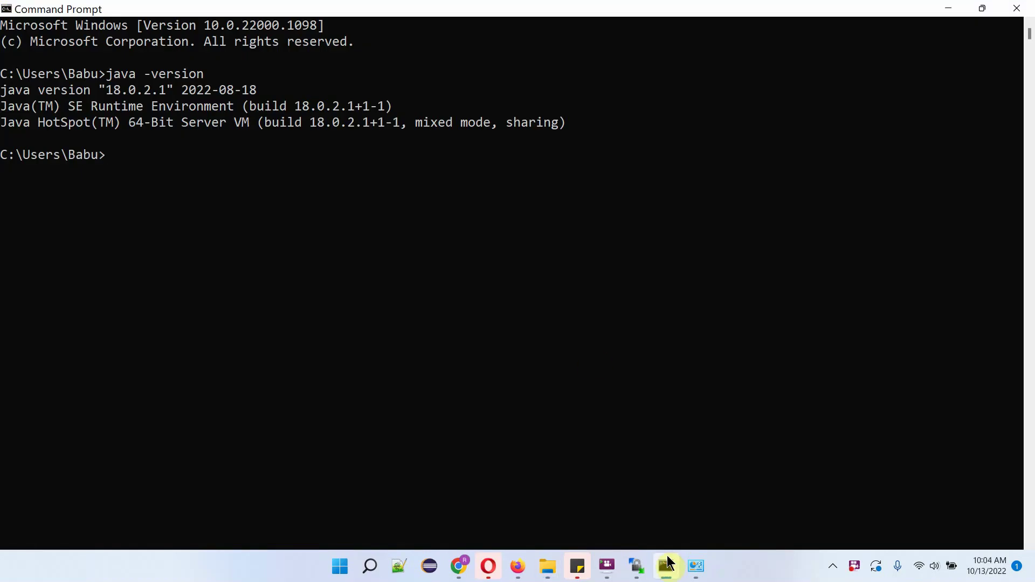
key(Up)
key(Return)
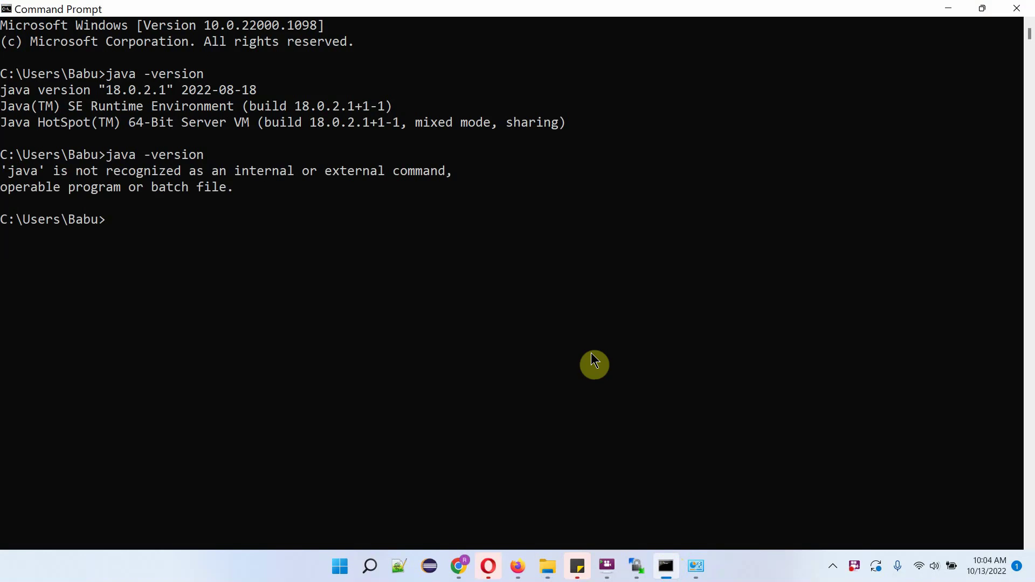